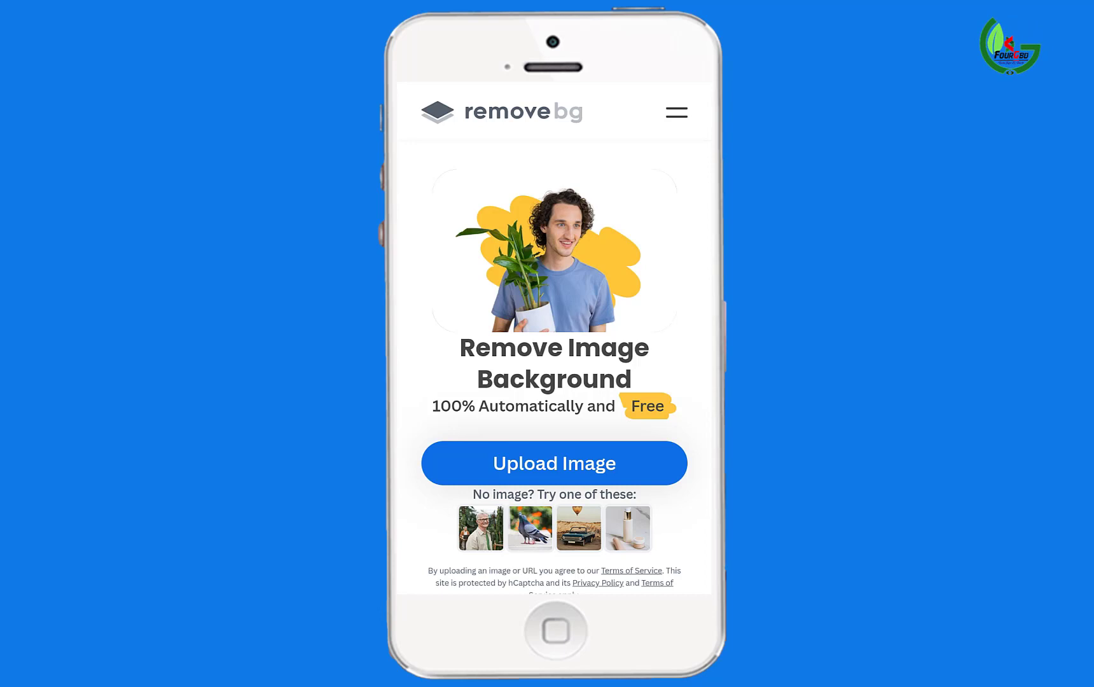
# Step: Upload the man's photo from the phone's gallery so remove.bg cuts out its background
pyautogui.scroll(-6, 553, 337)
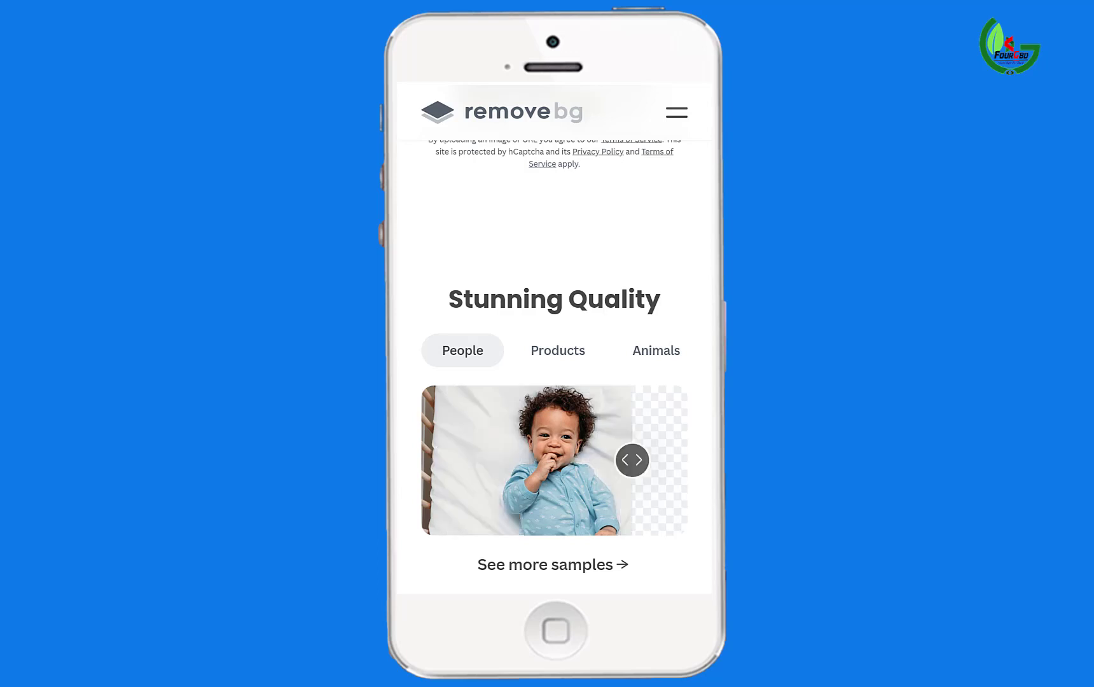
pyautogui.scroll(3, 553, 381)
pyautogui.scroll(1, 553, 382)
pyautogui.scroll(2, 554, 382)
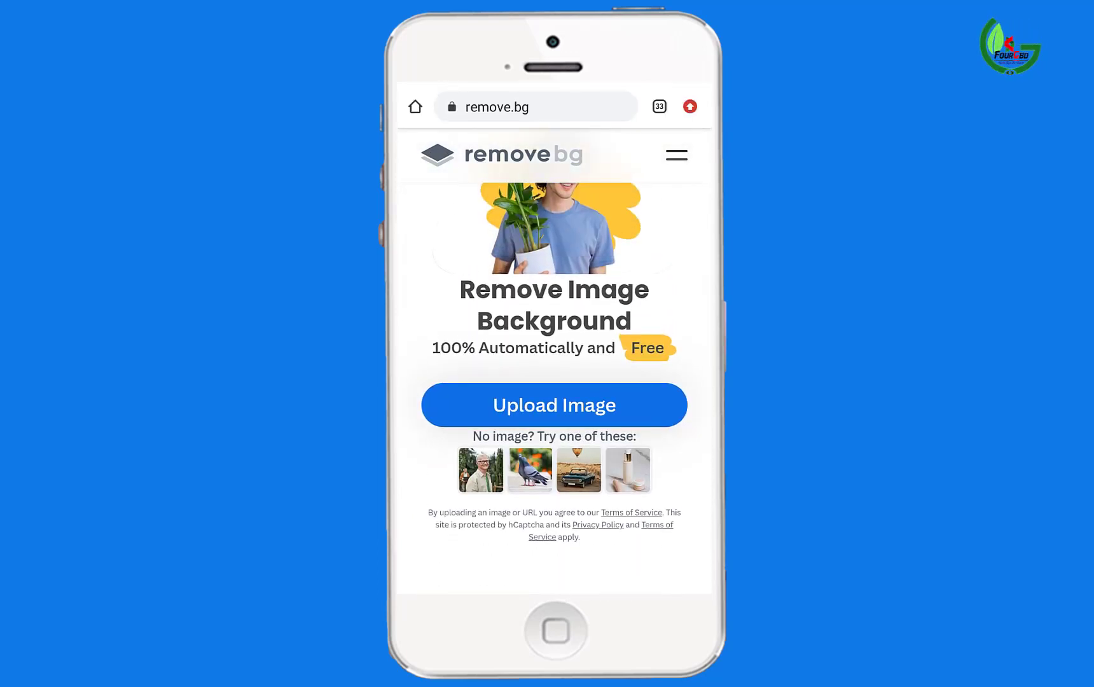
pyautogui.hotkey('alt', 'Tab')
pyautogui.click(554, 350)
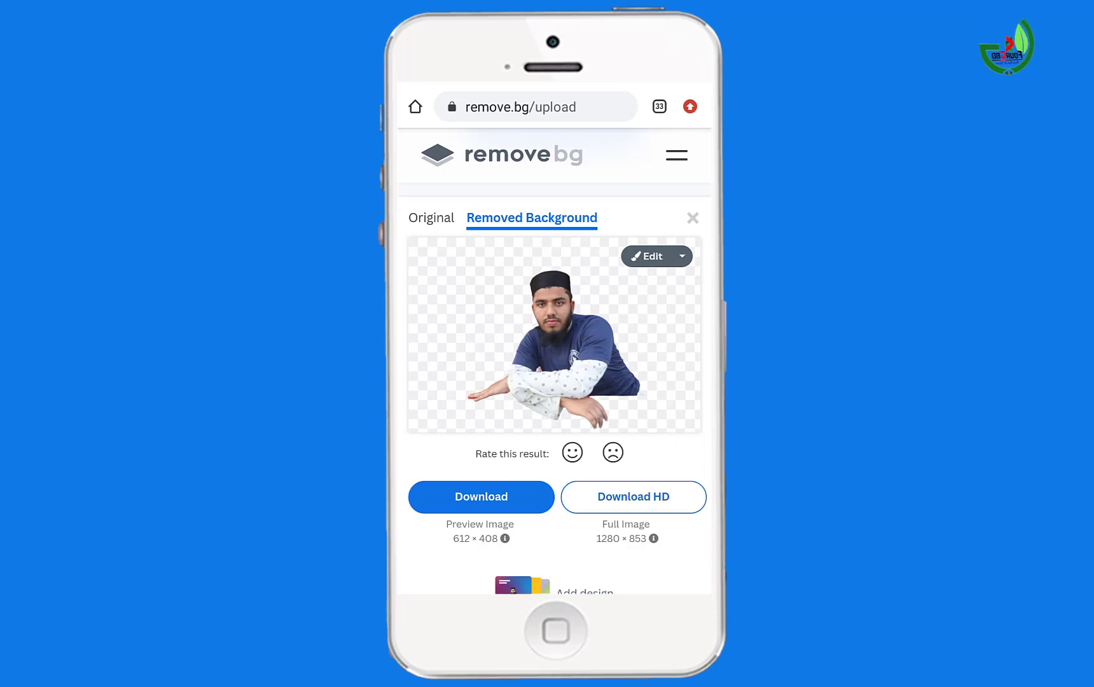
# Step: Open the editor and try the heavy, then much lighter, background blur presets
pyautogui.click(647, 256)
pyautogui.click(641, 510)
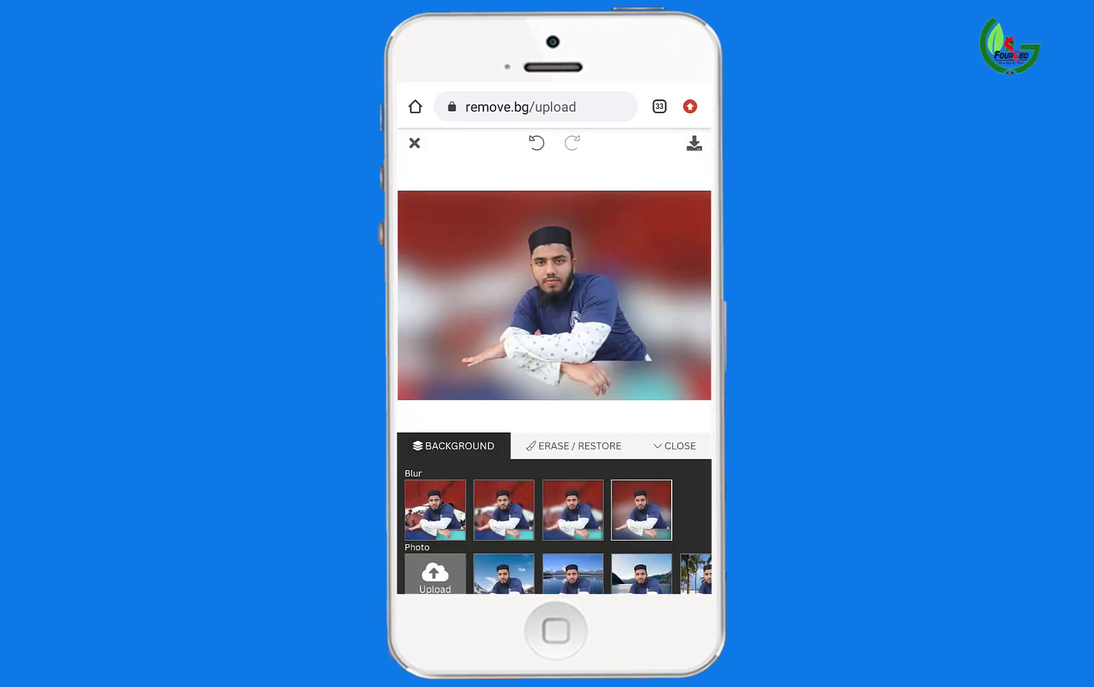
pyautogui.click(504, 510)
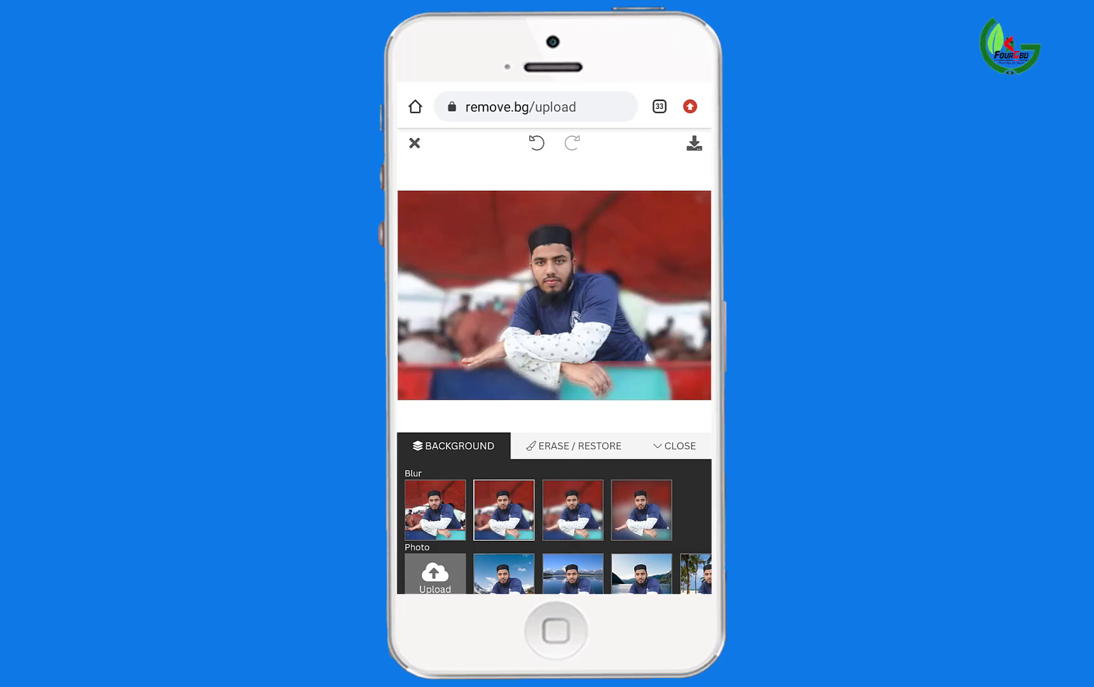
pyautogui.scroll(-1, 558, 527)
pyautogui.scroll(1, 558, 526)
# Step: Look at the Erase/Restore brushes, then set the lake-and-mountains photo as background
pyautogui.click(573, 445)
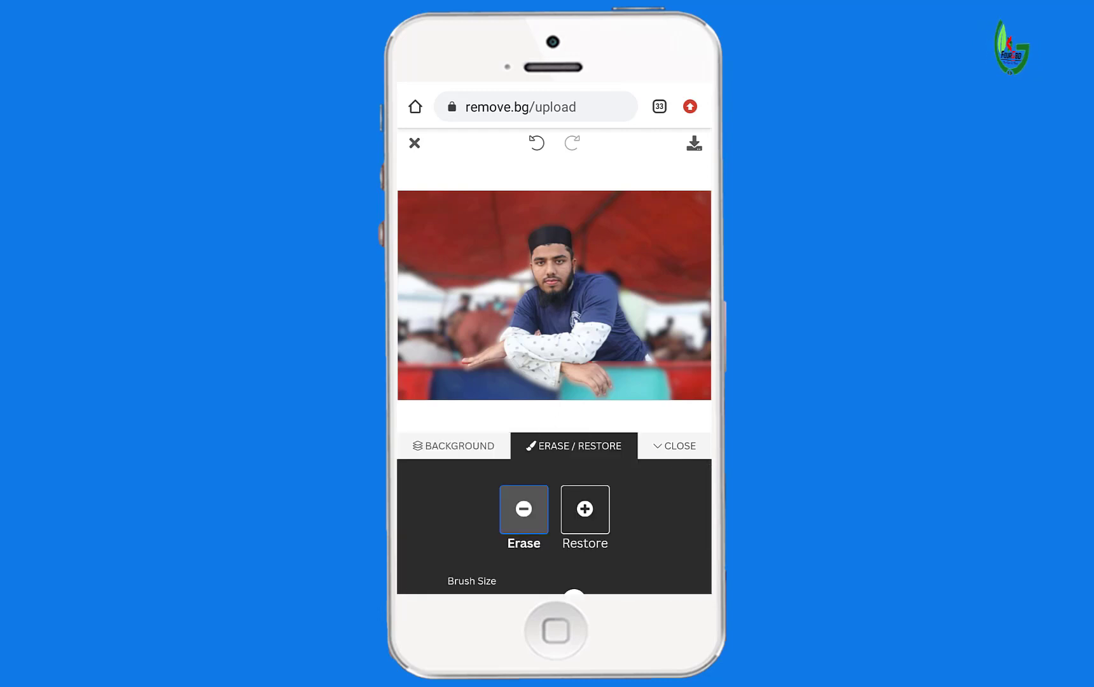
pyautogui.click(675, 445)
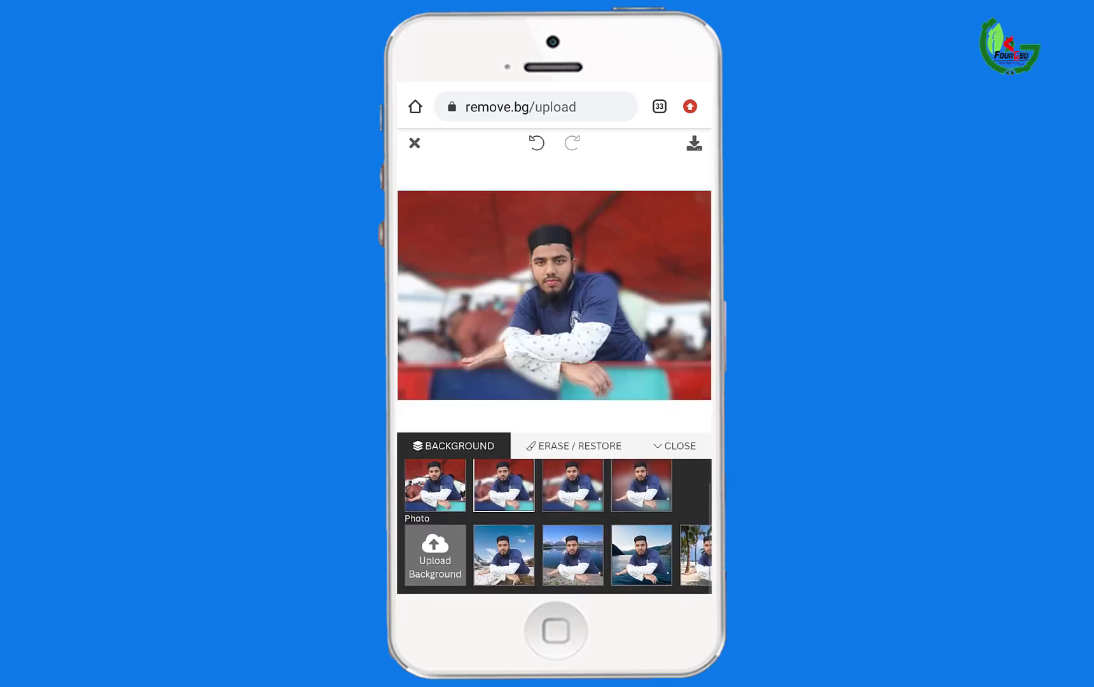
pyautogui.click(572, 555)
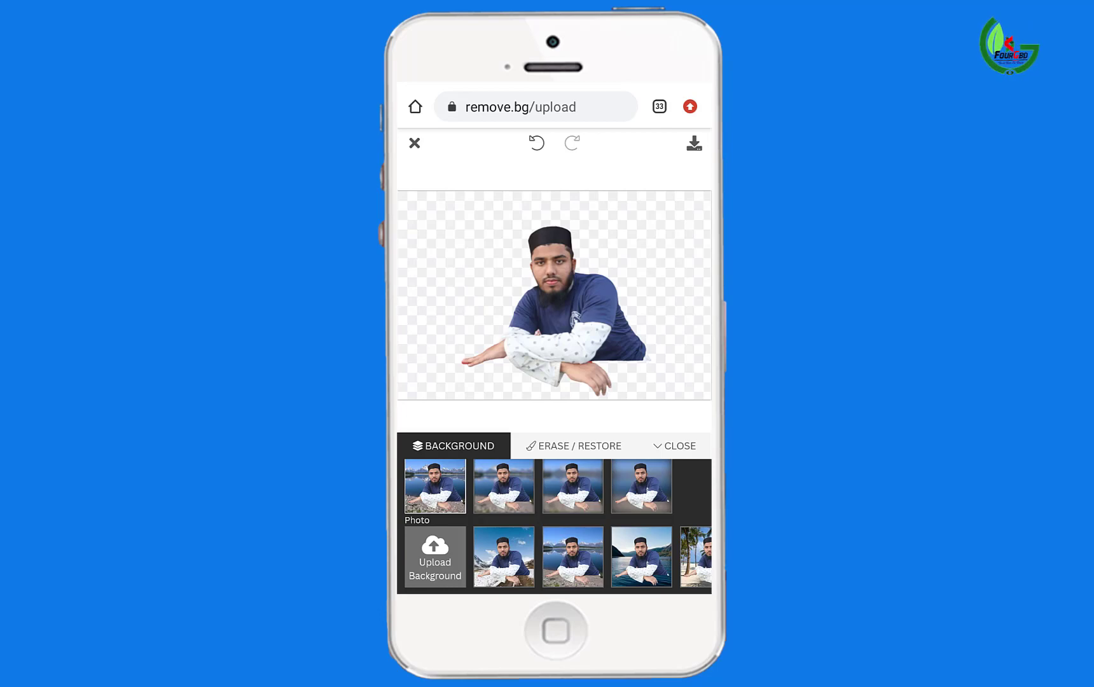
# Step: Browse the Photo backgrounds and choose the rustic wooden barn-and-cart scene
pyautogui.hscroll(3, 554, 557)
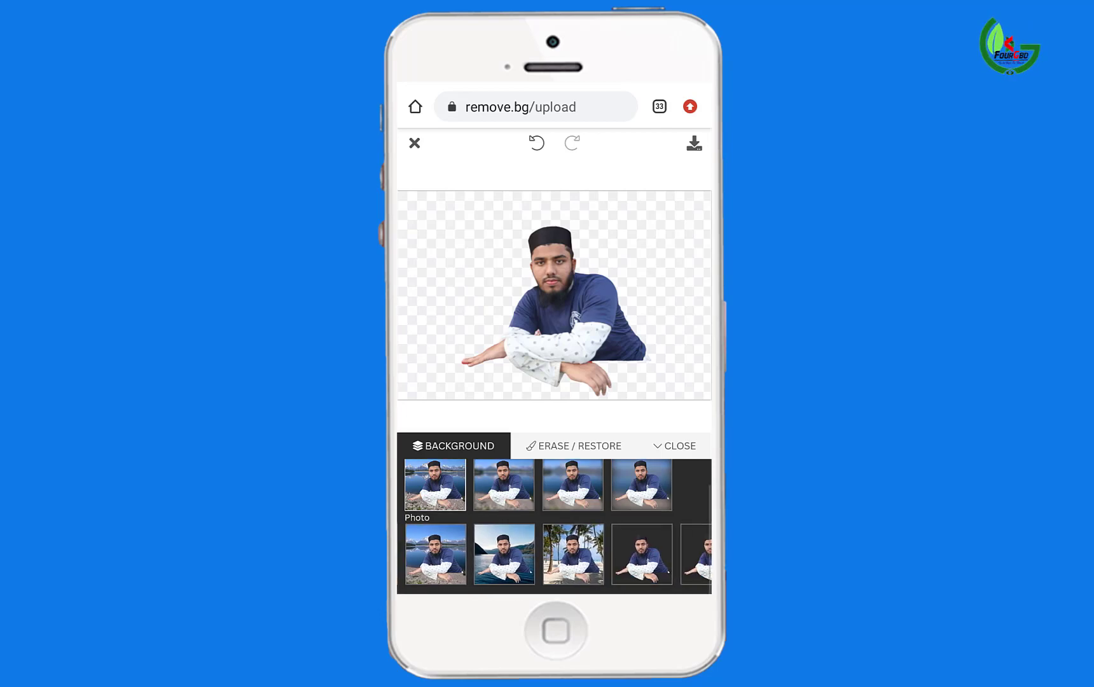
pyautogui.scroll(-2, 553, 369)
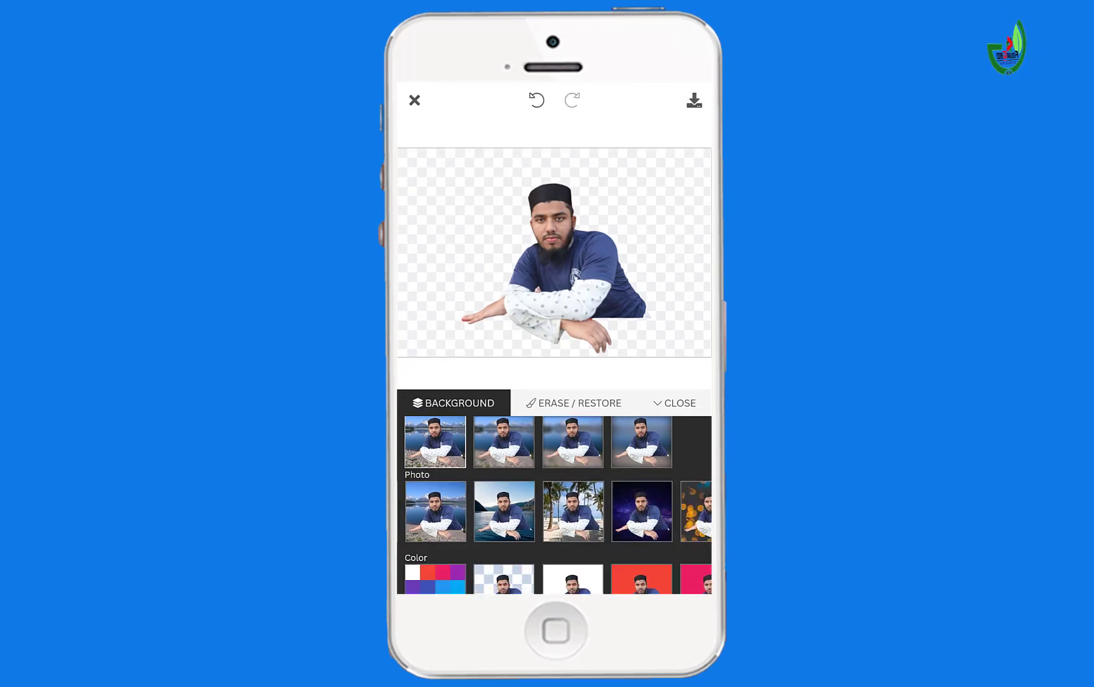
pyautogui.scroll(2, 553, 369)
pyautogui.hscroll(2, 554, 553)
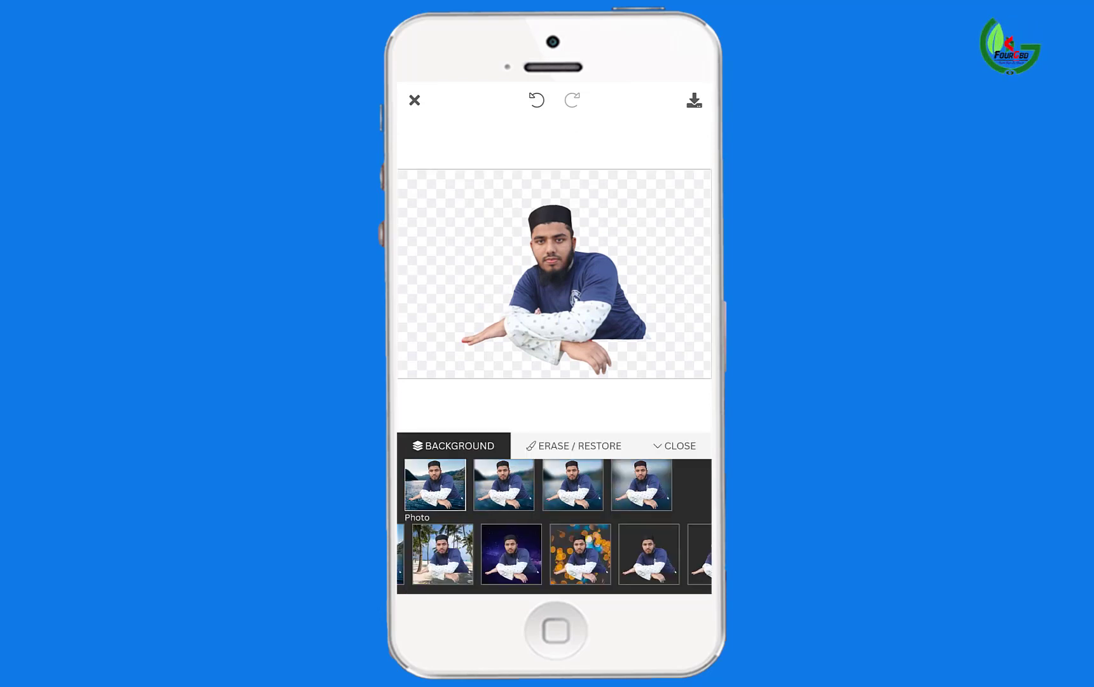
pyautogui.hscroll(2, 554, 553)
pyautogui.hscroll(-5, 554, 553)
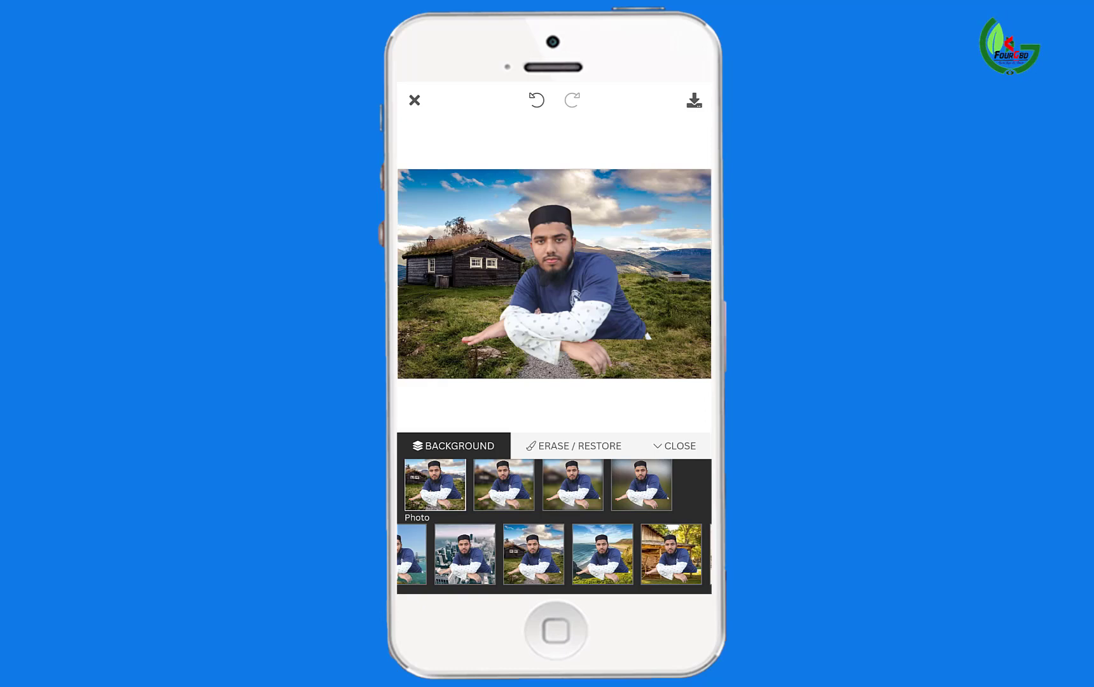
pyautogui.hscroll(2, 553, 553)
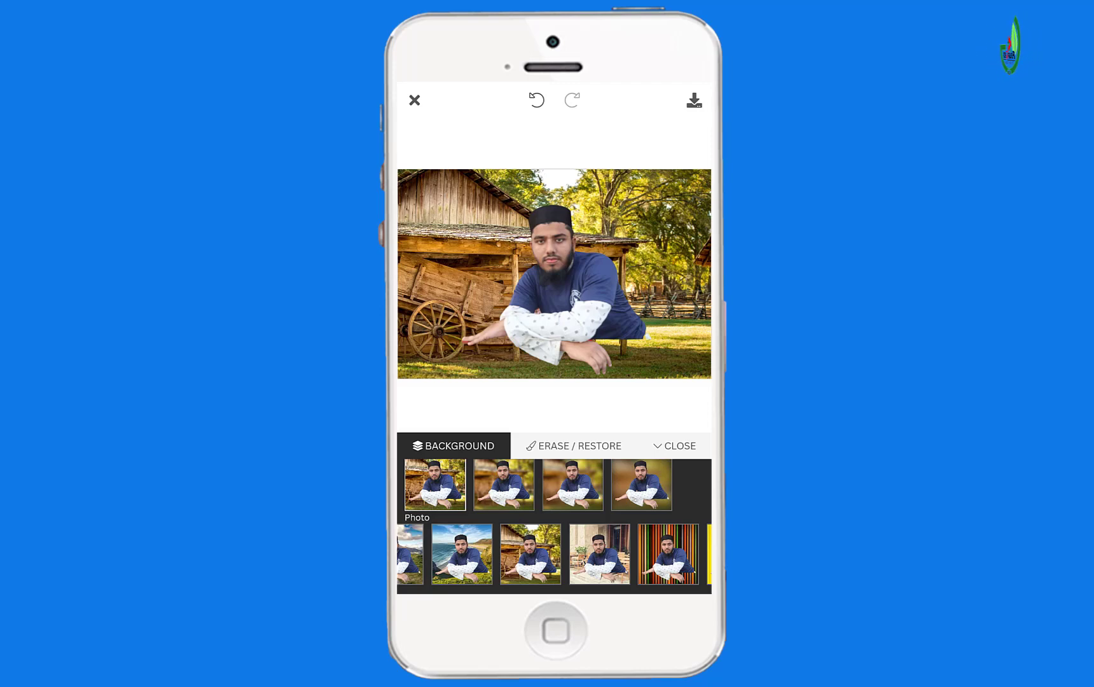
# Step: With the Restore brush, paint back the railing at the lower left and undo a stray teal stroke
pyautogui.click(573, 445)
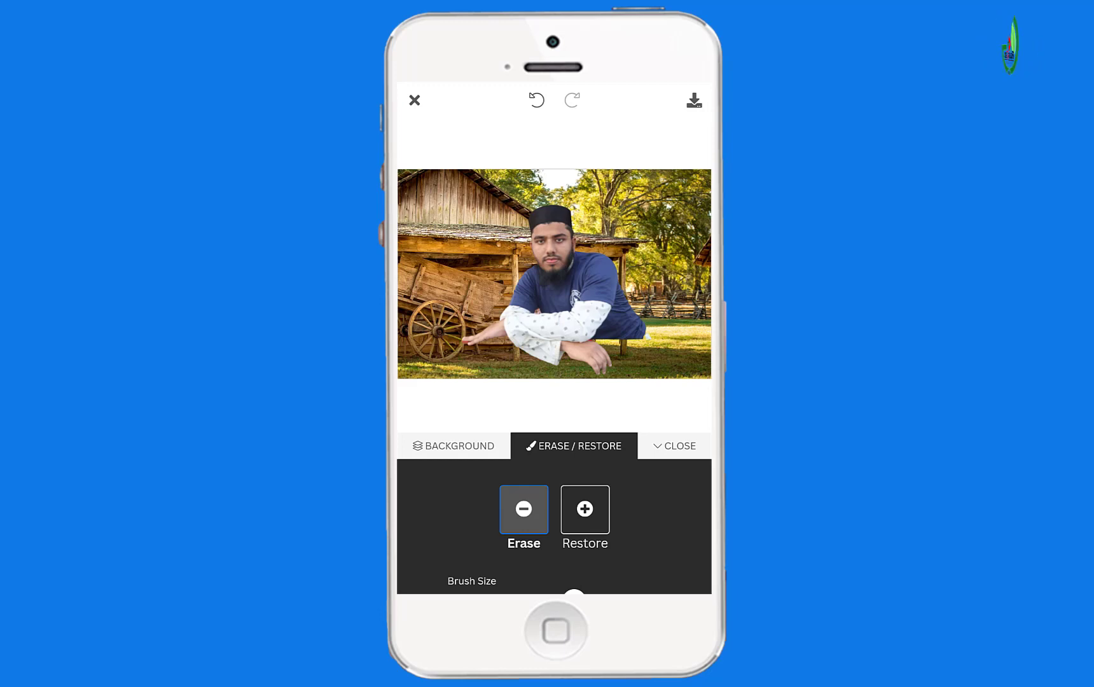
pyautogui.click(585, 508)
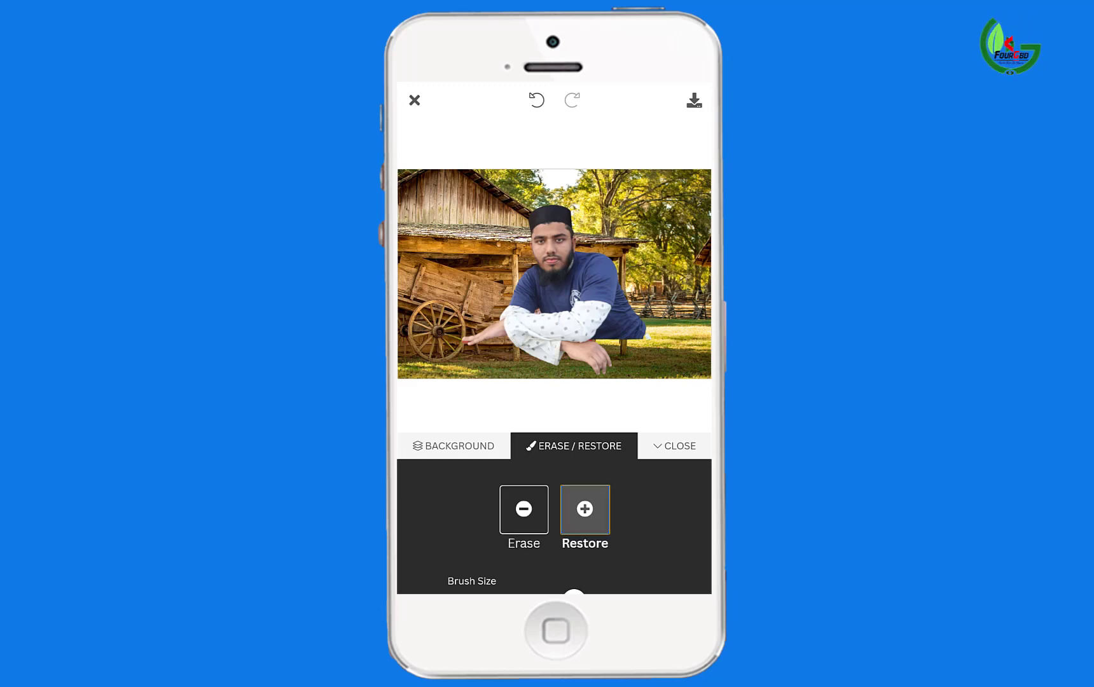
pyautogui.moveTo(433, 353); pyautogui.dragTo(542, 357)
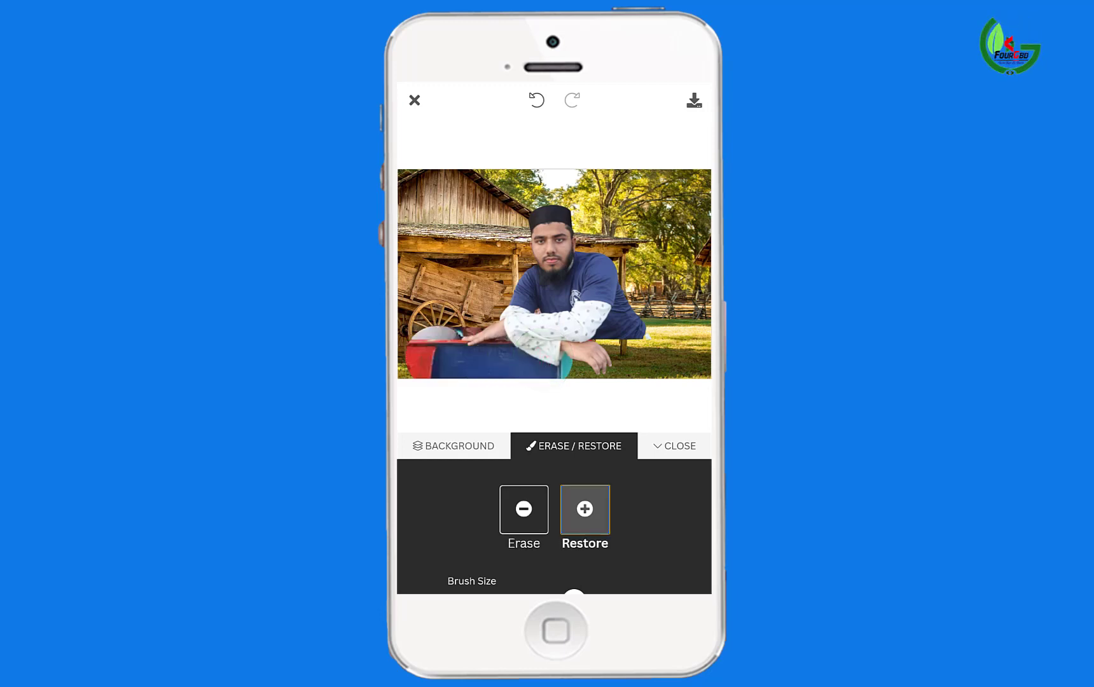
pyautogui.moveTo(423, 337); pyautogui.dragTo(410, 382)
pyautogui.moveTo(541, 367); pyautogui.dragTo(704, 366)
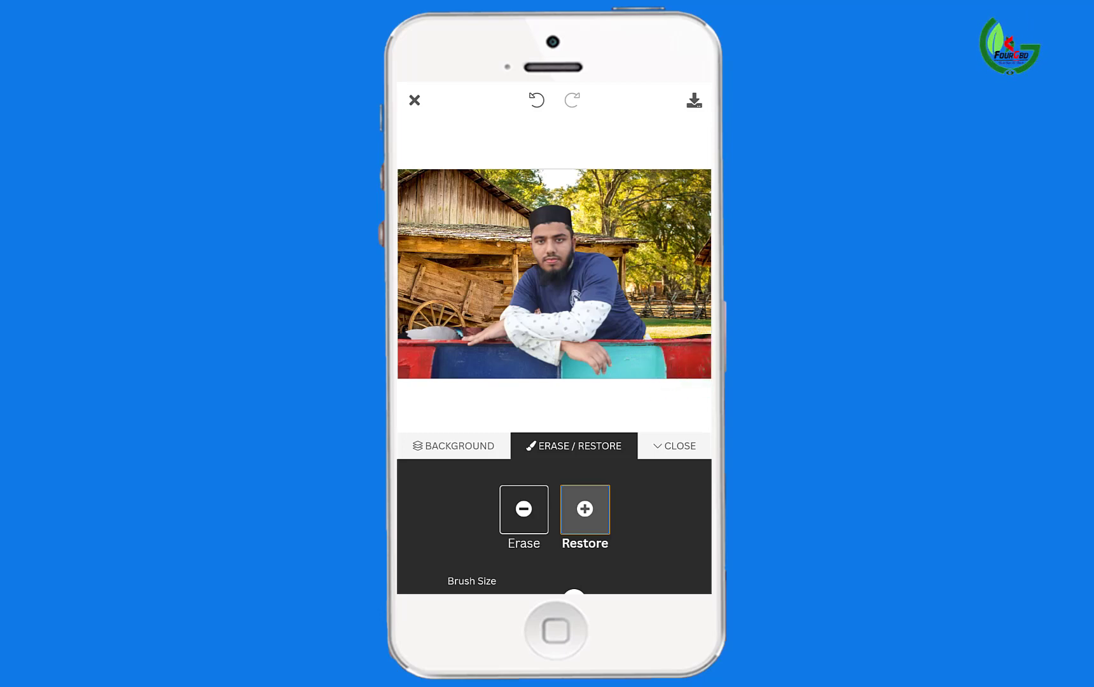
pyautogui.hotkey('ctrl', 'z')
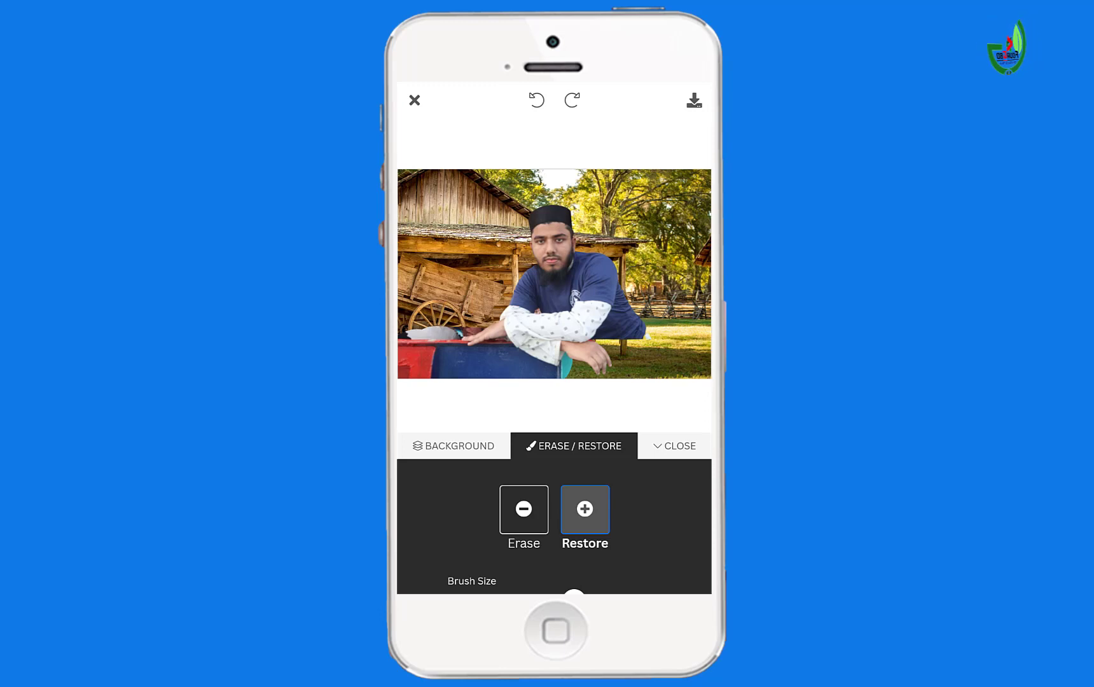
# Step: Restore the teal railing beside the arm, then undo the bottom stroke that brought back people
pyautogui.moveTo(565, 361); pyautogui.dragTo(690, 368)
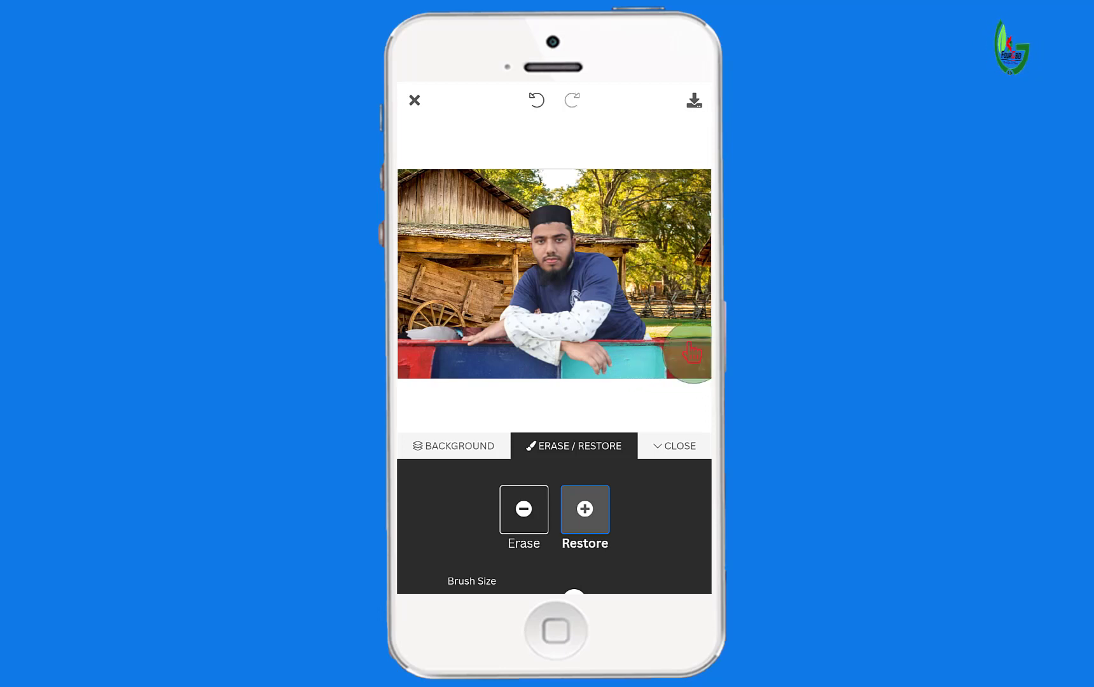
pyautogui.scroll(5, 704, 361)
pyautogui.moveTo(704, 360); pyautogui.dragTo(464, 350)
pyautogui.scroll(-2, 677, 390)
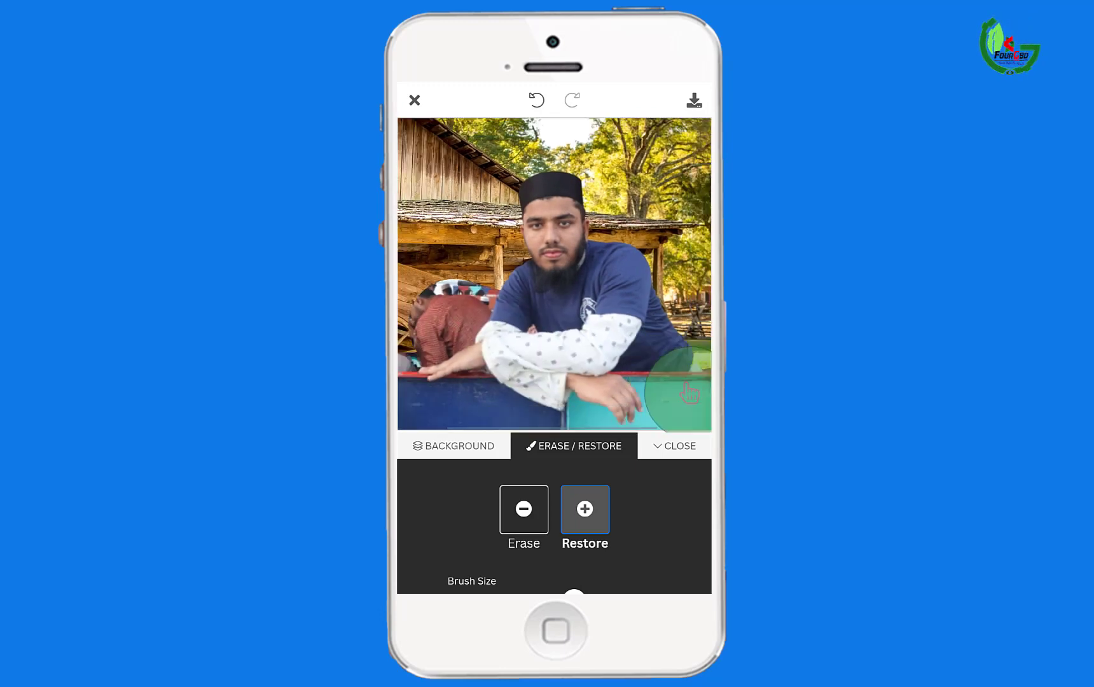
pyautogui.hotkey('ctrl', 'z')
pyautogui.scroll(-3, 684, 390)
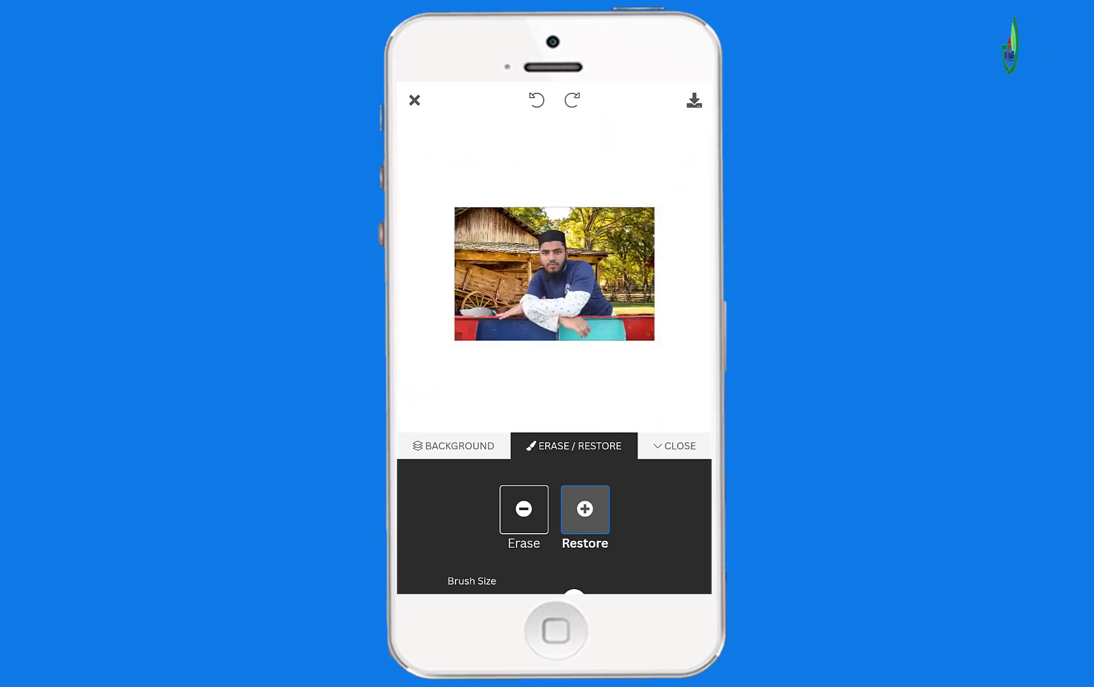
# Step: Download the finished barn-background image to the phone
pyautogui.click(694, 100)
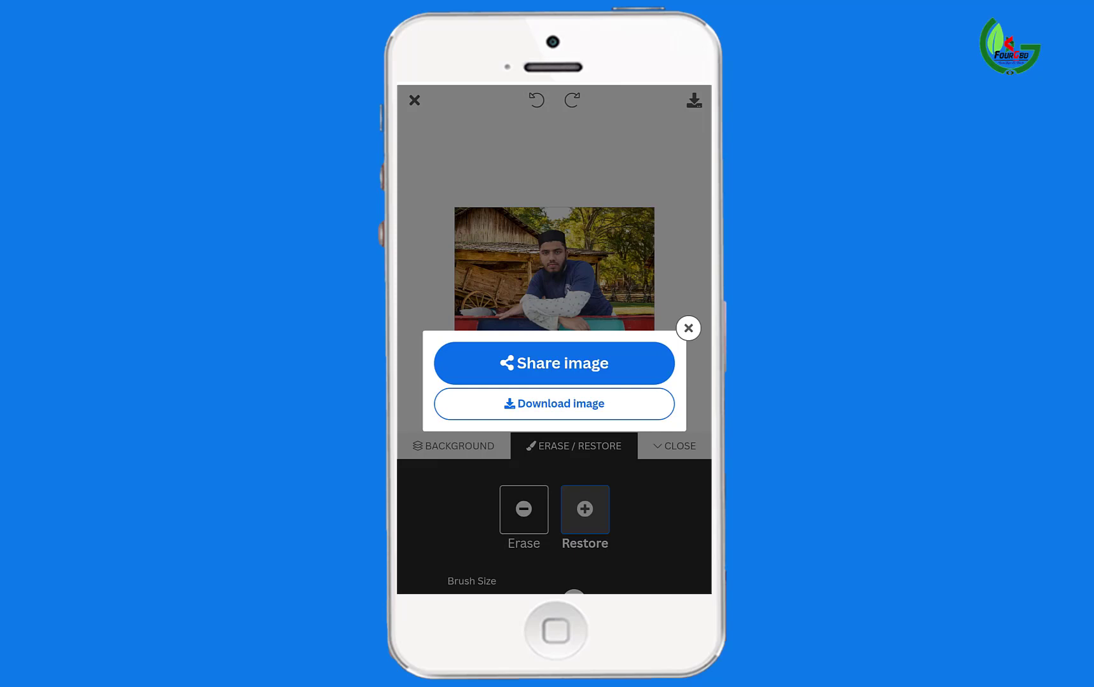
pyautogui.click(554, 403)
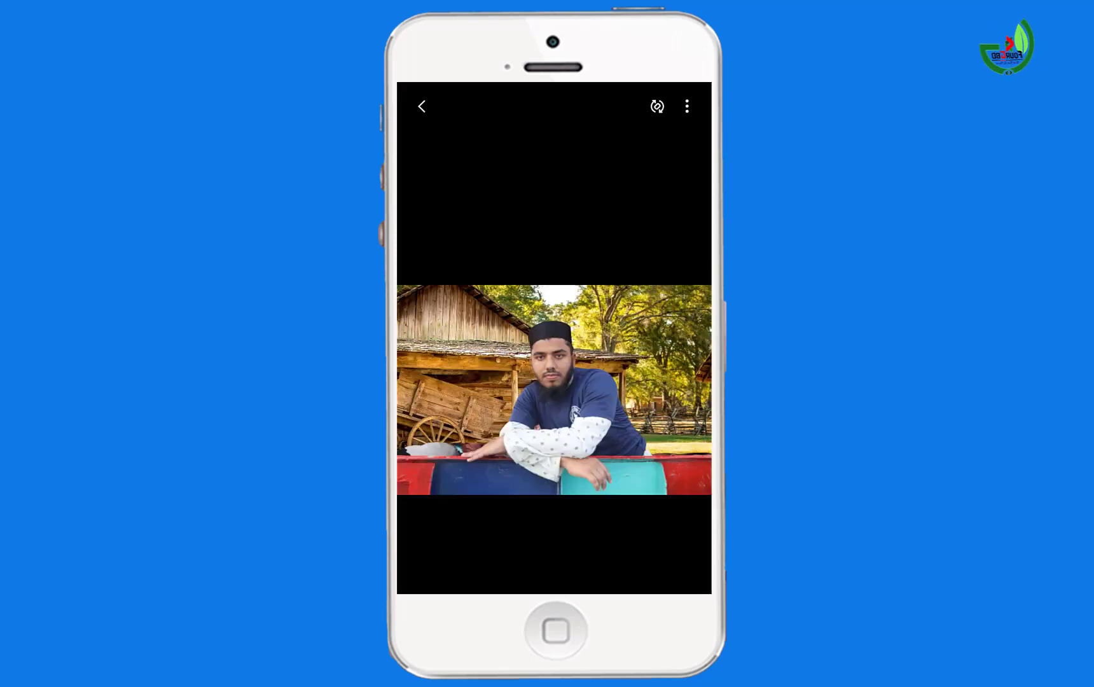